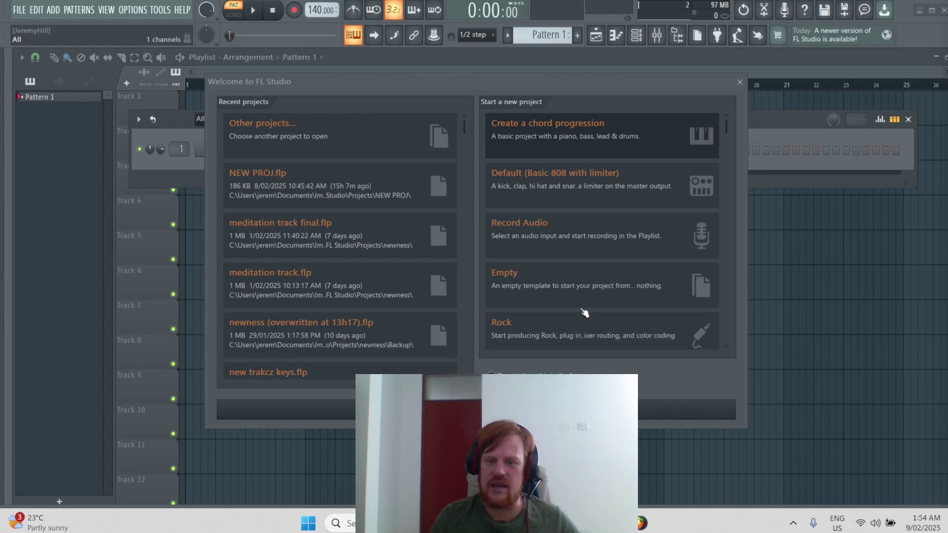
Step: Start a new project from the 'Default (Basic 808 with limiter)' template
{"action": "left_click", "coordinate": [581, 188]}
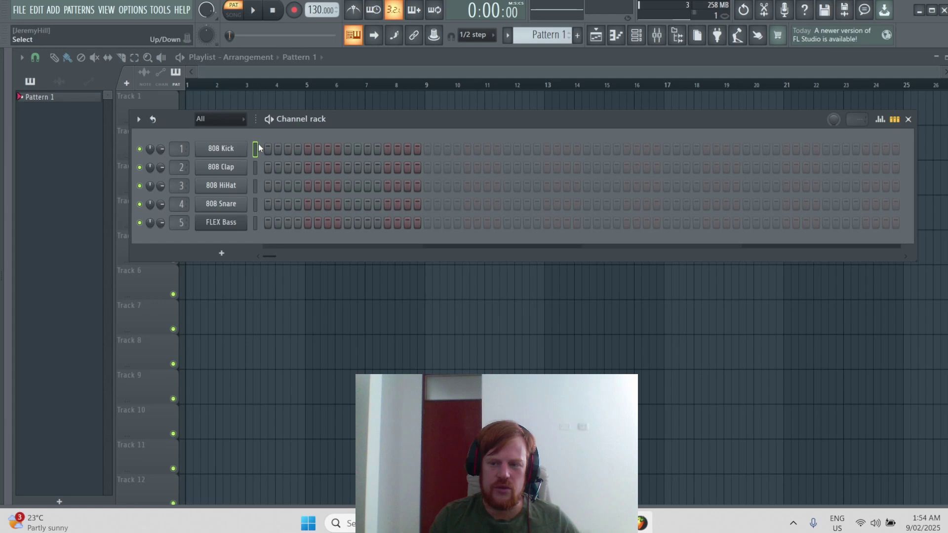
Step: Open the 808 Kick channel's Sampler settings showing the Basic 808 Kick.wav waveform
{"action": "left_click", "coordinate": [233, 147]}
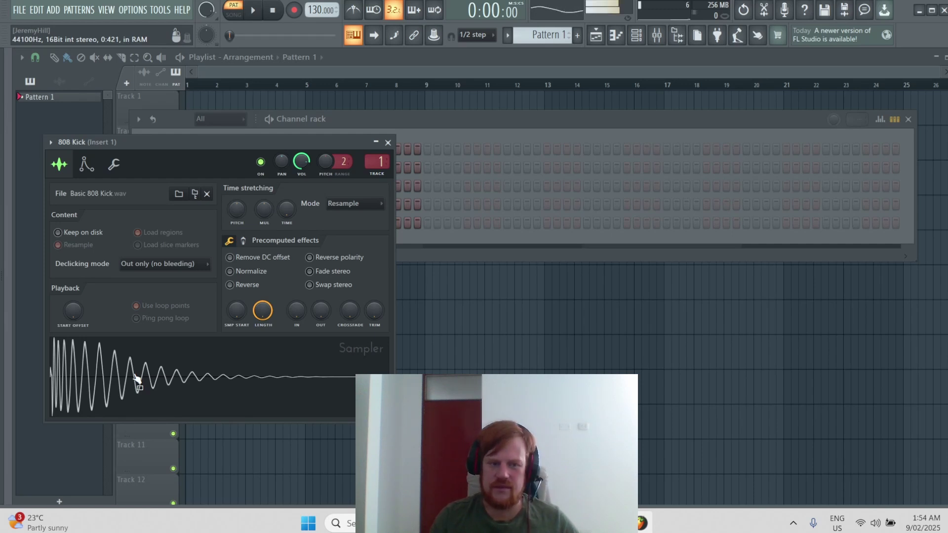
{"action": "left_click", "coordinate": [144, 11]}
{"action": "left_click", "coordinate": [137, 11]}
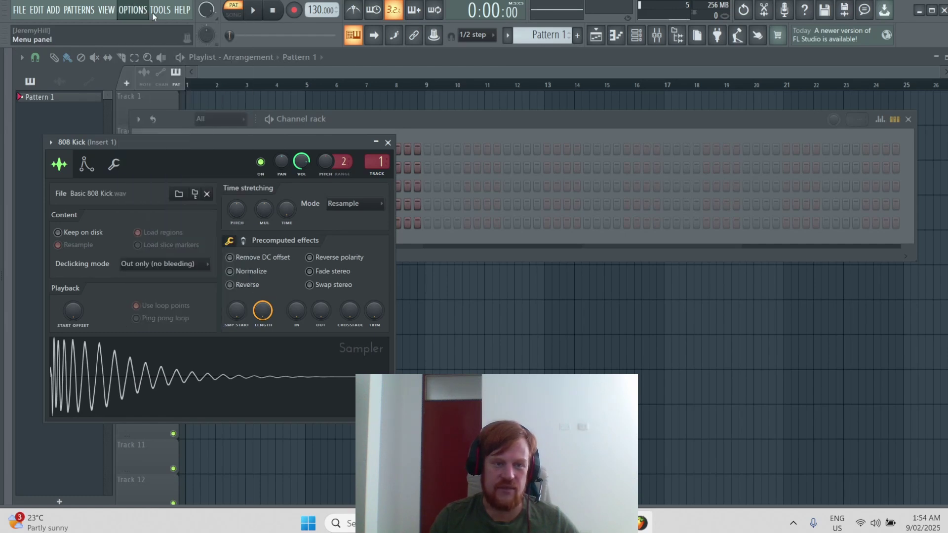
{"action": "left_click", "coordinate": [132, 10]}
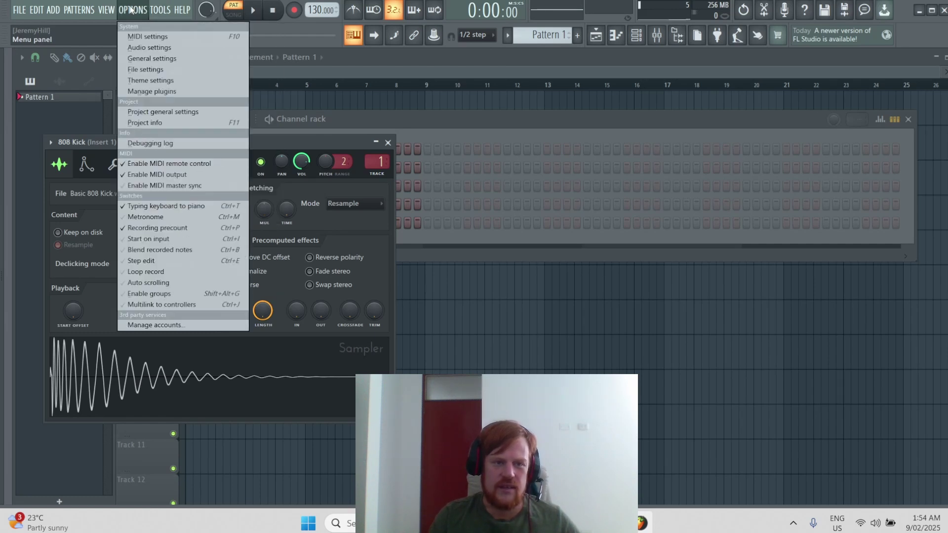
{"action": "left_click", "coordinate": [140, 47]}
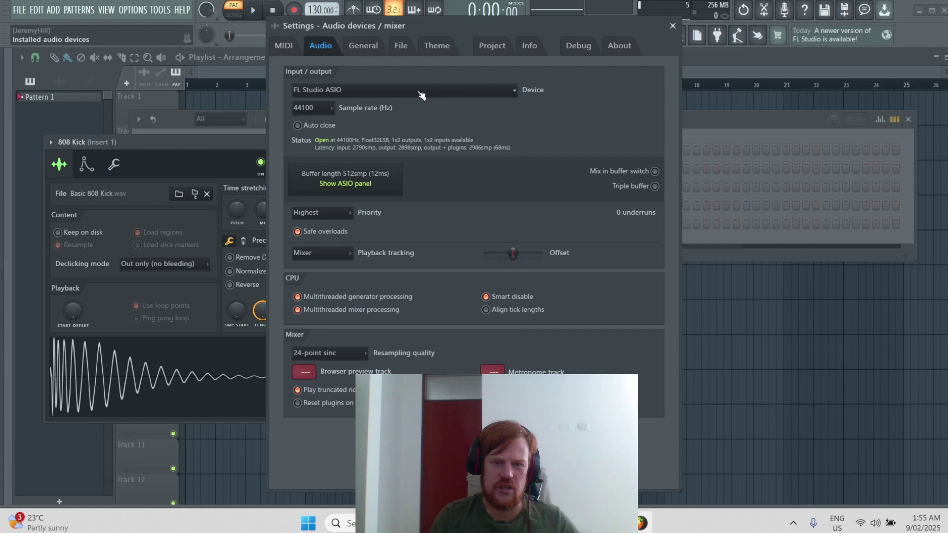
{"action": "left_click", "coordinate": [672, 26]}
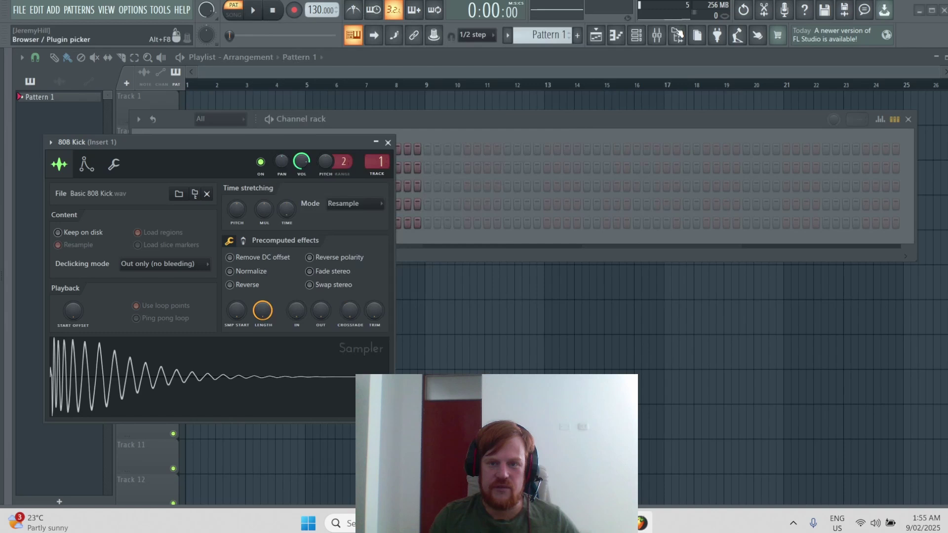
{"action": "left_click", "coordinate": [869, 523]}
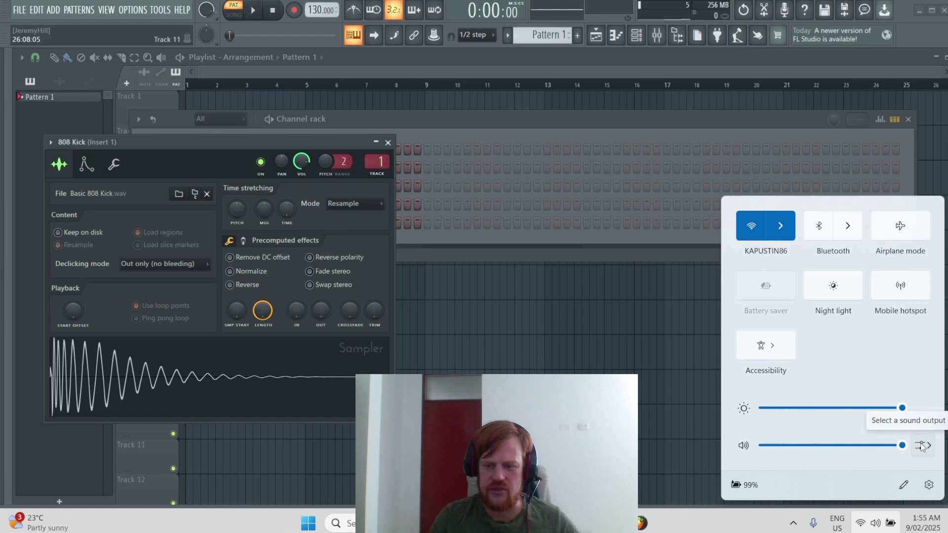
{"action": "left_click", "coordinate": [922, 446]}
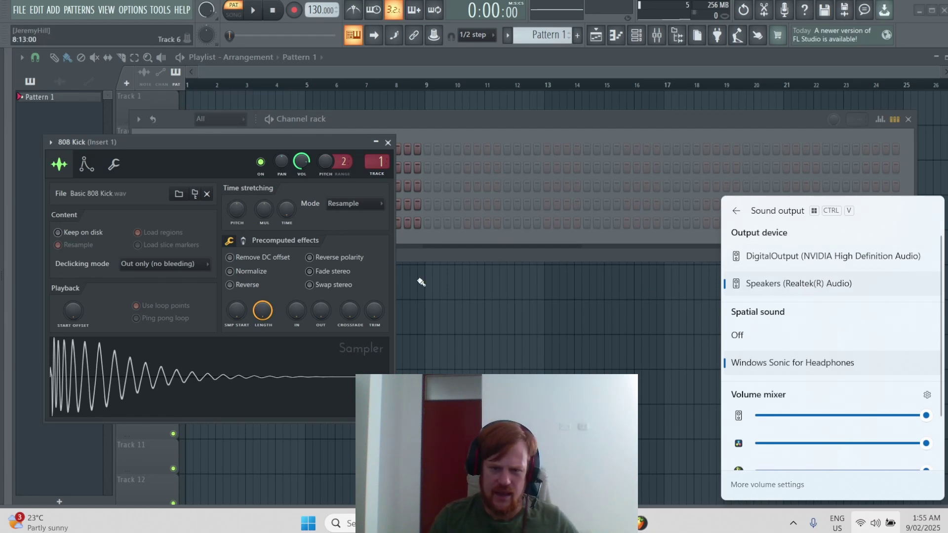
{"action": "left_click", "coordinate": [563, 242]}
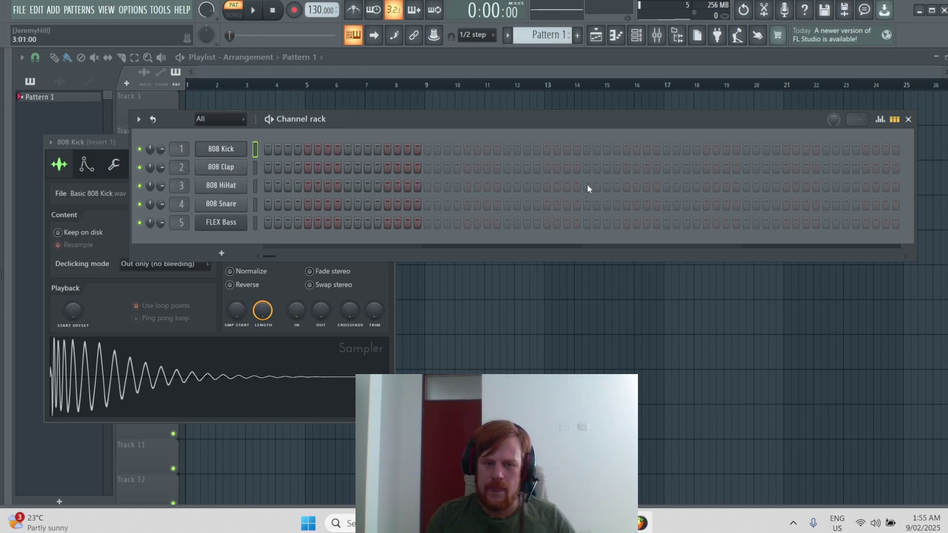
Step: Close the 808 Kick Sampler settings window
{"action": "left_click", "coordinate": [89, 150]}
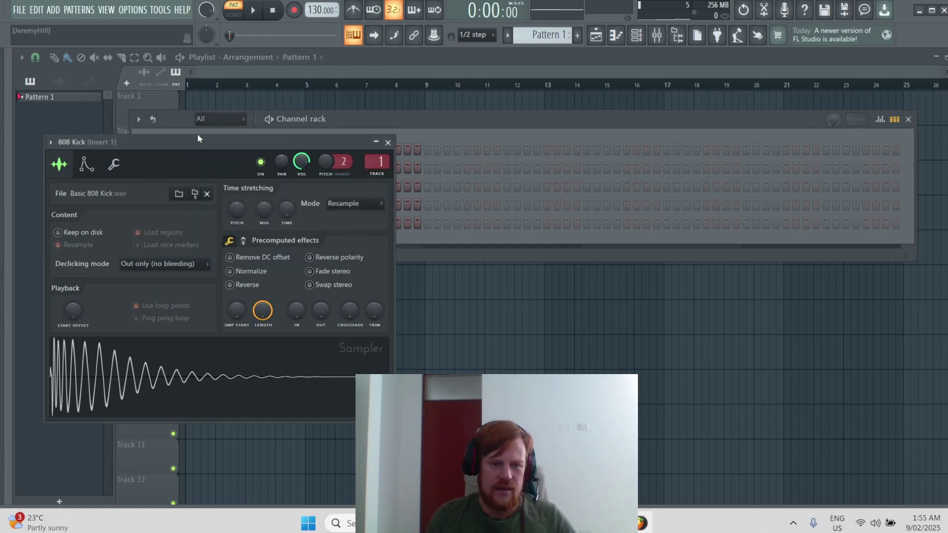
{"action": "left_click", "coordinate": [388, 143]}
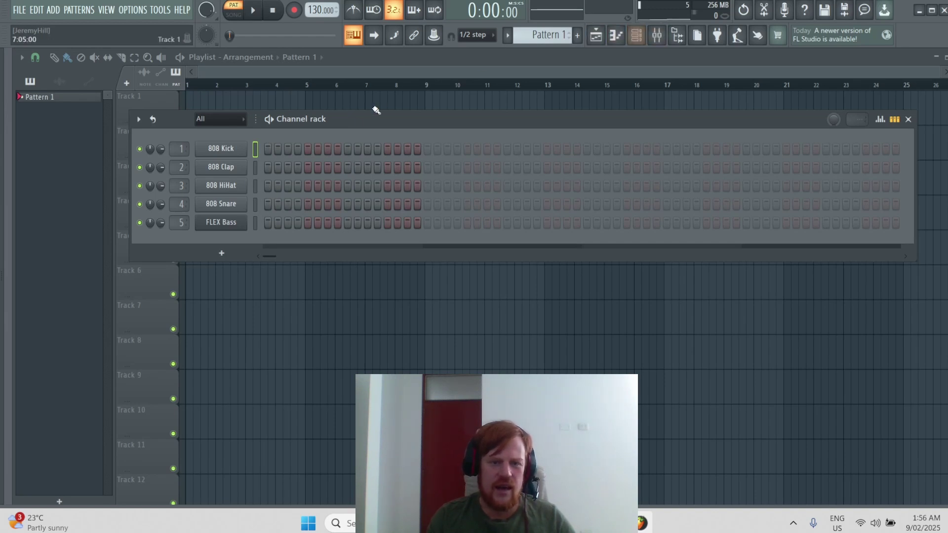
Step: Keep Pattern 1 selected and close the channel rack to show the empty Playlist
{"action": "left_click", "coordinate": [641, 44]}
{"action": "left_click", "coordinate": [641, 45]}
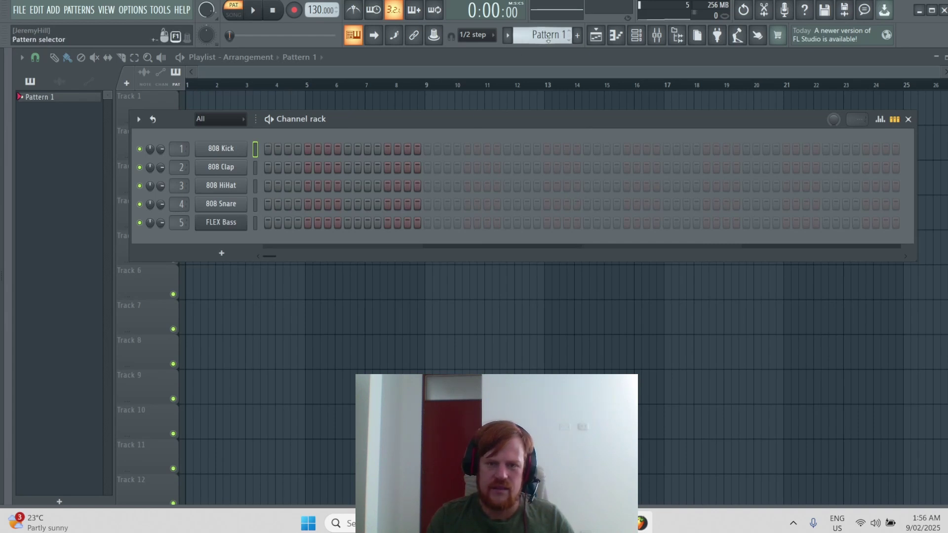
{"action": "scroll", "coordinate": [548, 39], "scroll_direction": "up", "scroll_amount": 1}
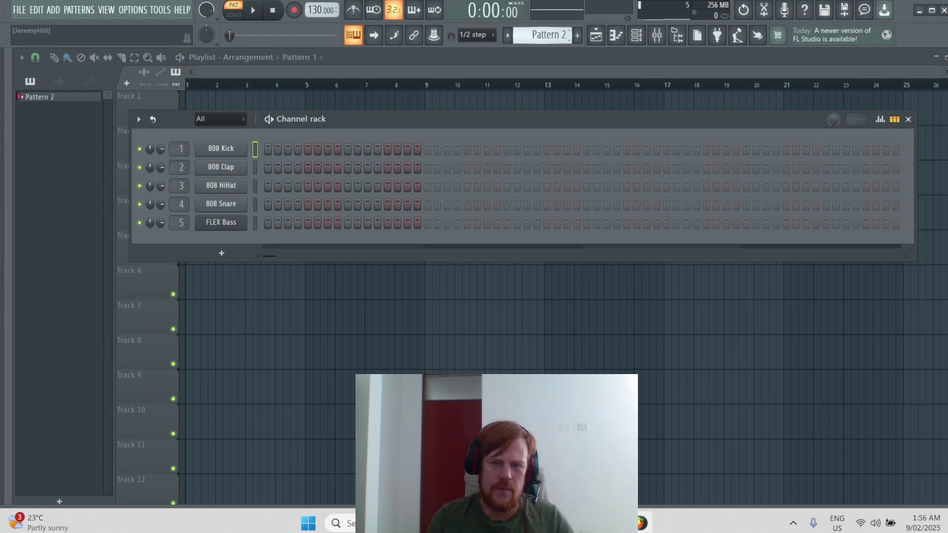
{"action": "scroll", "coordinate": [550, 35], "scroll_direction": "down", "scroll_amount": 1}
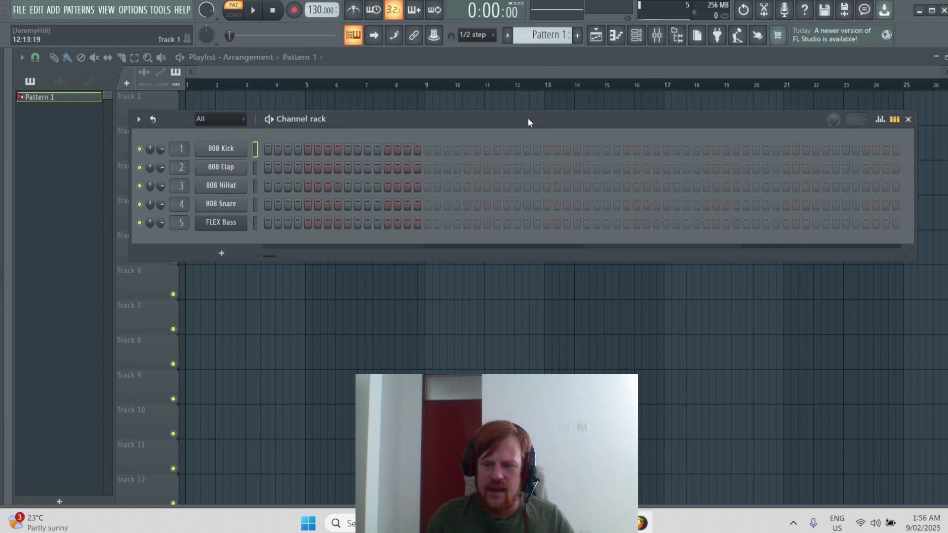
{"action": "left_click", "coordinate": [595, 39]}
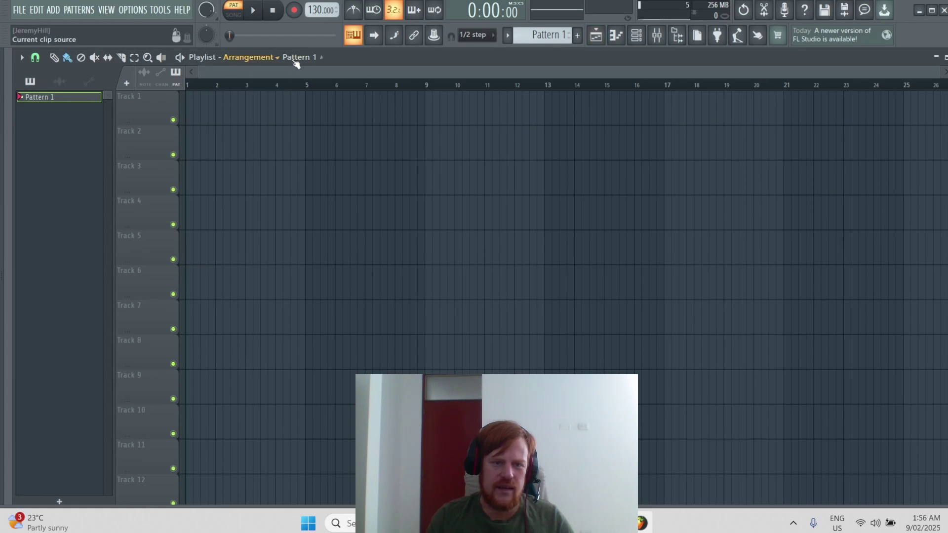
{"action": "left_click", "coordinate": [617, 37]}
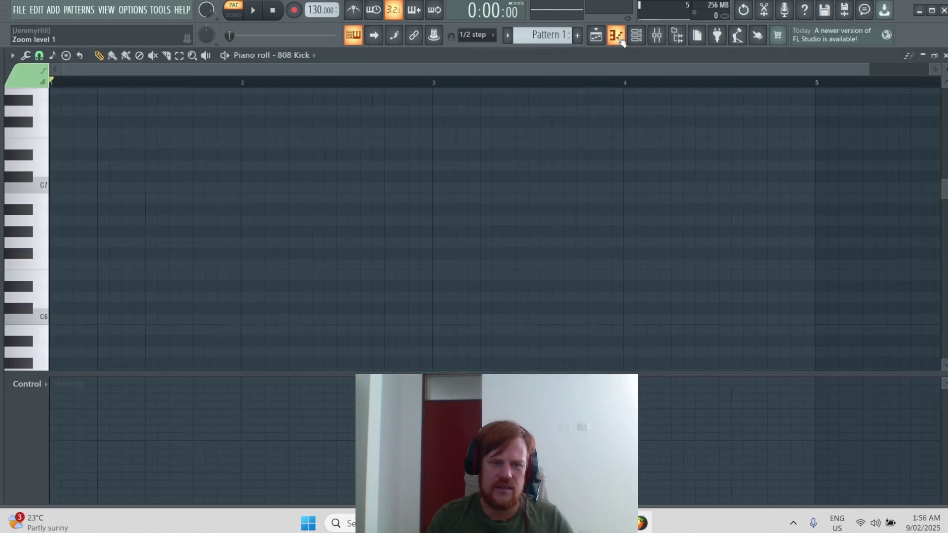
{"action": "left_click_drag", "start_coordinate": [41, 296], "coordinate": [38, 334]}
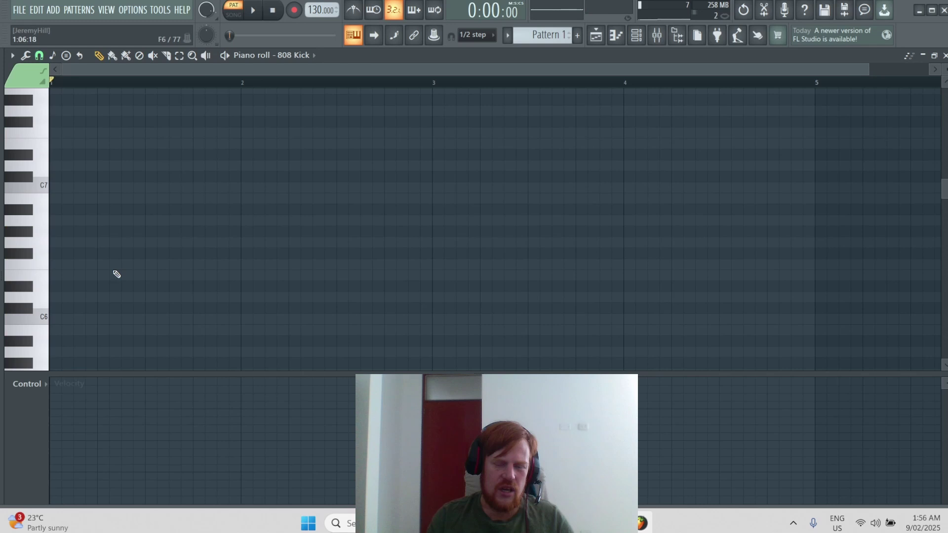
{"action": "left_click", "coordinate": [656, 39]}
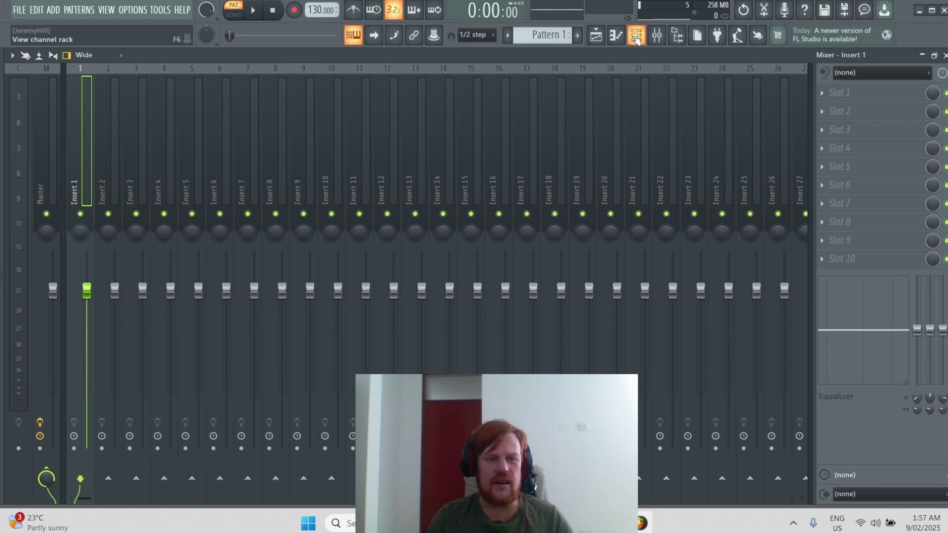
{"action": "left_click", "coordinate": [605, 42]}
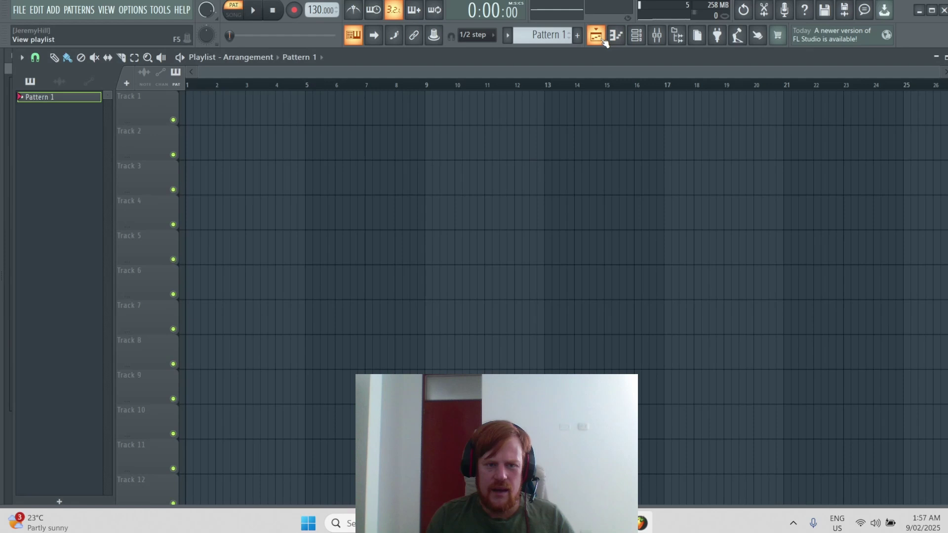
Step: Fill 808 Kick every 4 steps, Clap every 8 and HiHat every 2, then play and stop
{"action": "left_click", "coordinate": [643, 41]}
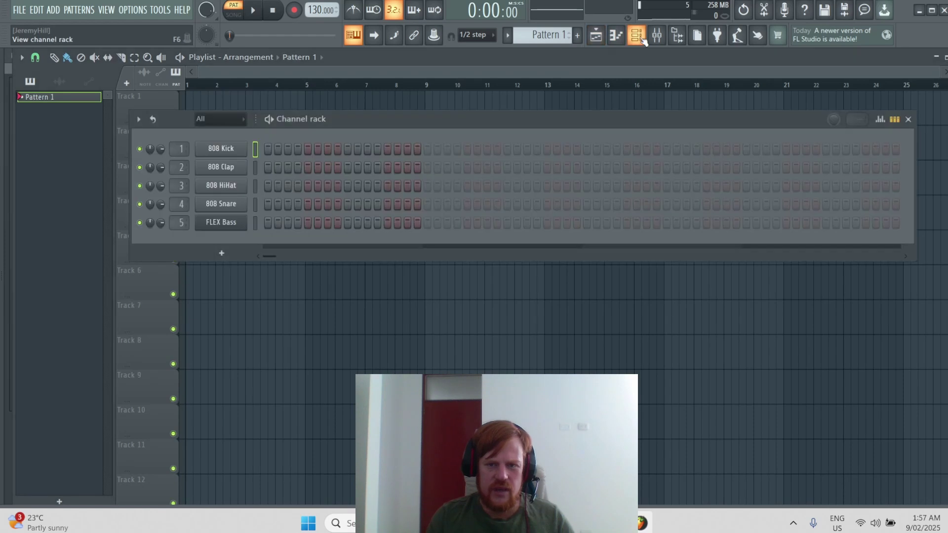
{"action": "right_click", "coordinate": [220, 149]}
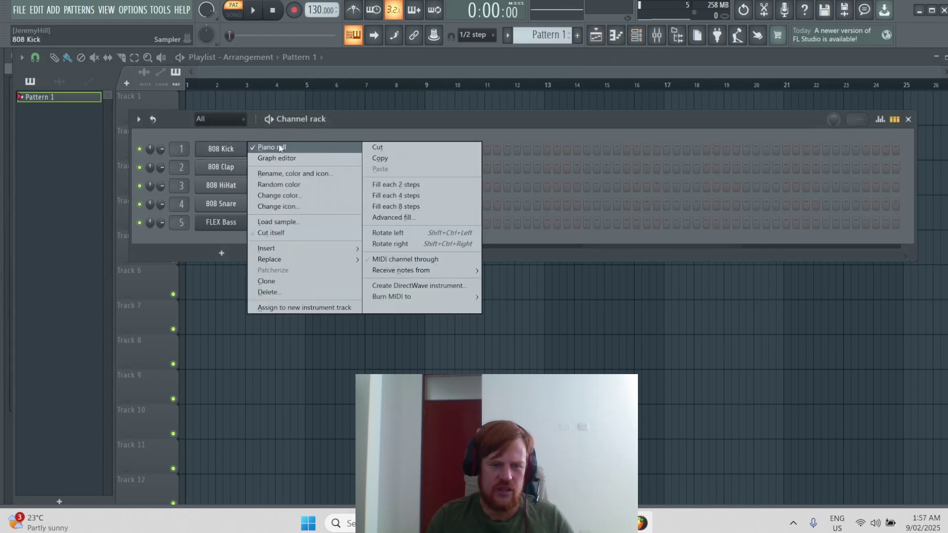
{"action": "left_click", "coordinate": [401, 195]}
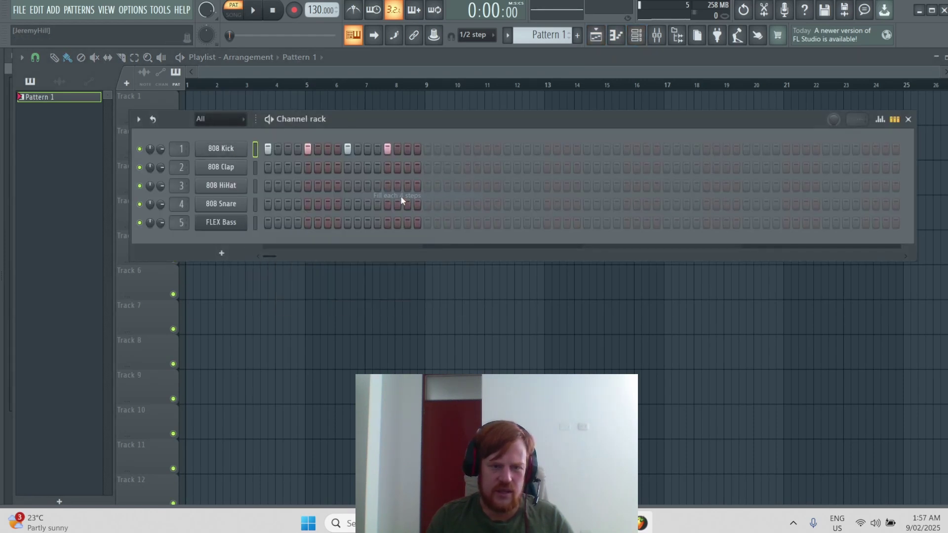
{"action": "right_click", "coordinate": [236, 171]}
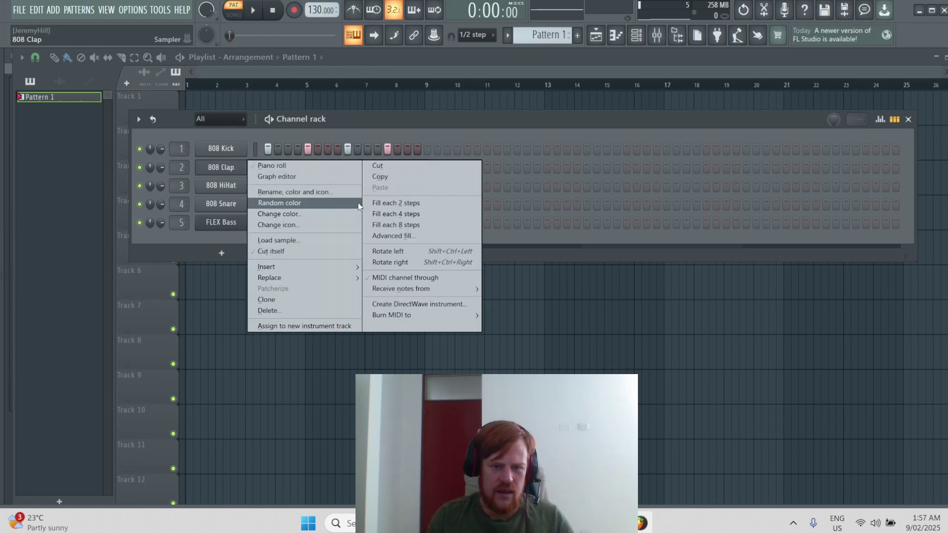
{"action": "left_click", "coordinate": [414, 225]}
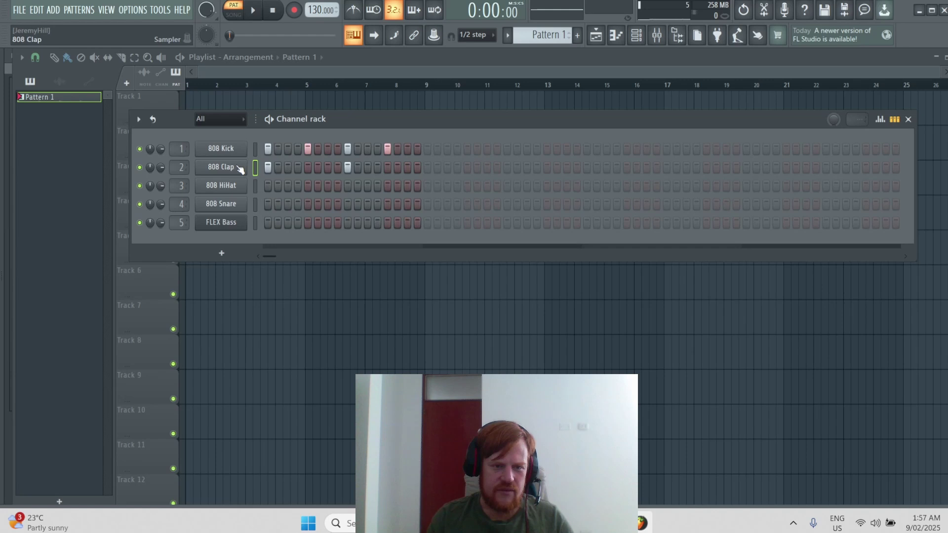
{"action": "right_click", "coordinate": [232, 188]}
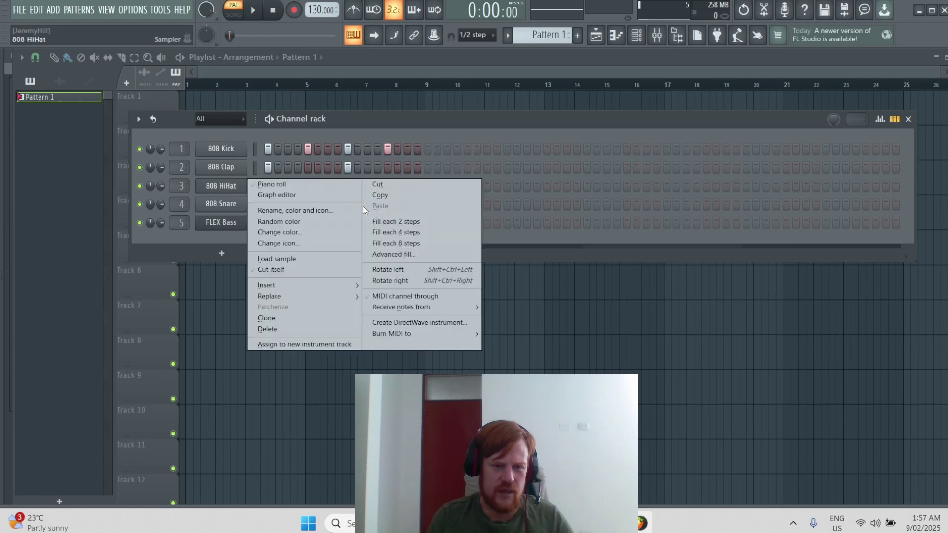
{"action": "left_click", "coordinate": [408, 221]}
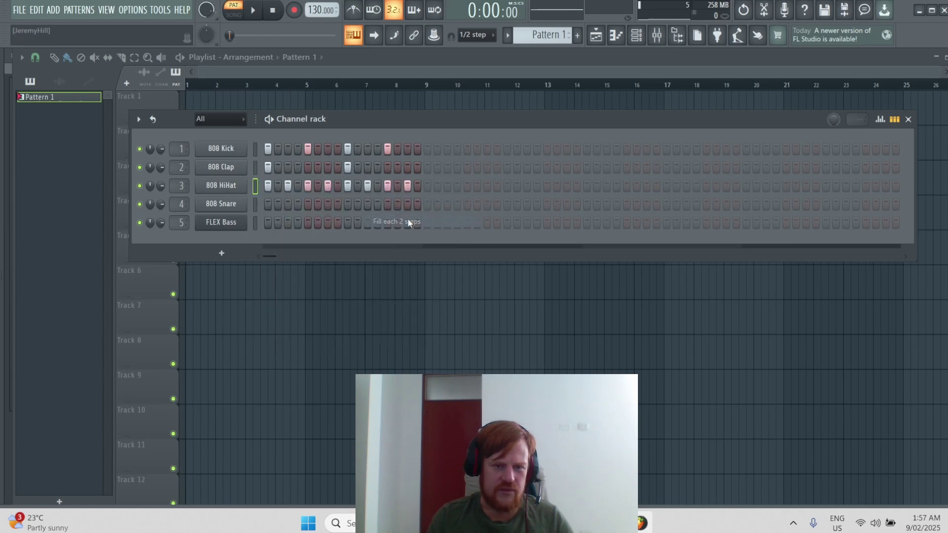
{"action": "left_click", "coordinate": [254, 11]}
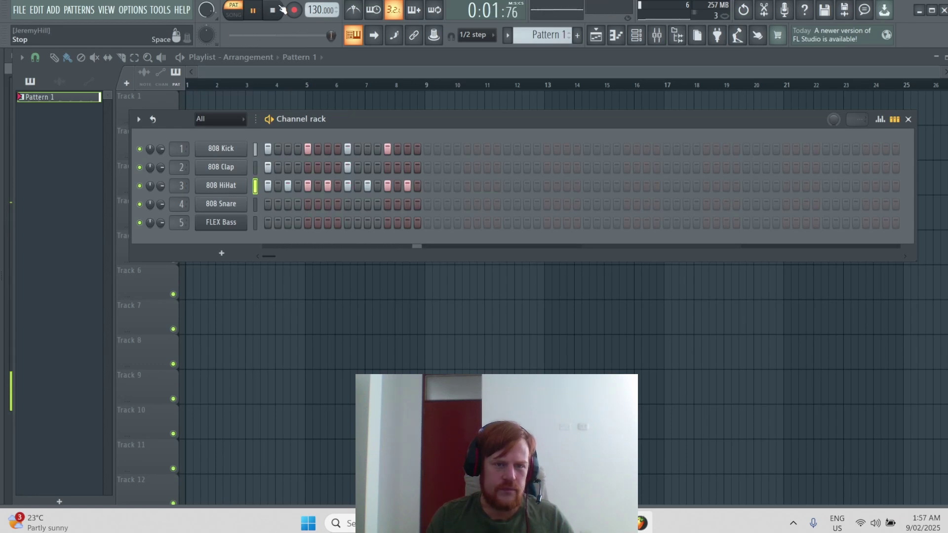
{"action": "left_click", "coordinate": [281, 11]}
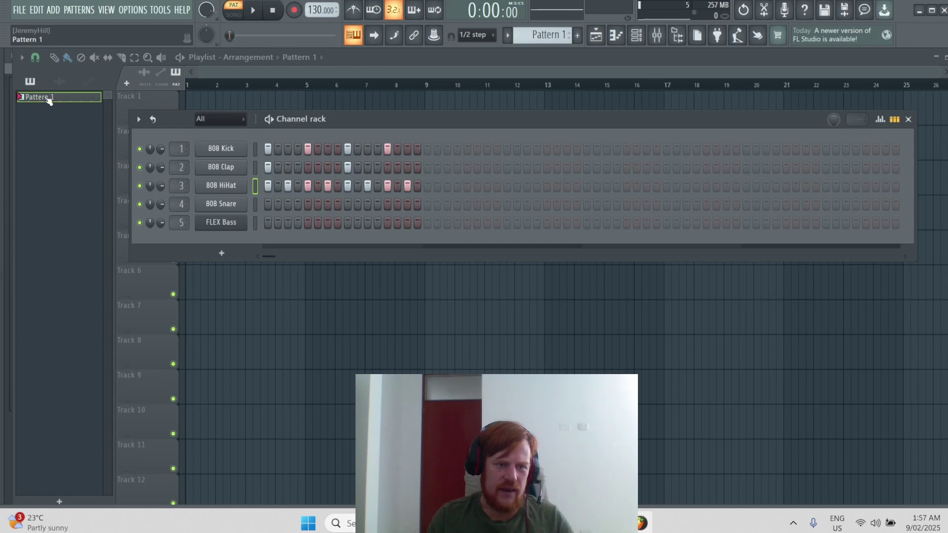
Step: Place Pattern 1 at bars 1 and 2 of Track 1, then switch to Pattern 2
{"action": "left_click_drag", "start_coordinate": [72, 99], "coordinate": [201, 97]}
{"action": "left_click", "coordinate": [225, 97]}
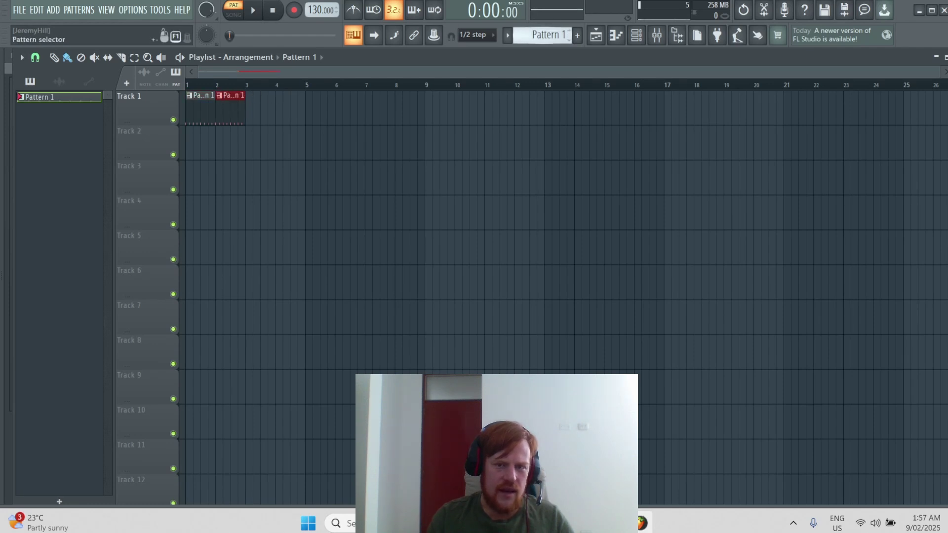
{"action": "scroll", "coordinate": [551, 34], "scroll_direction": "up", "scroll_amount": 1}
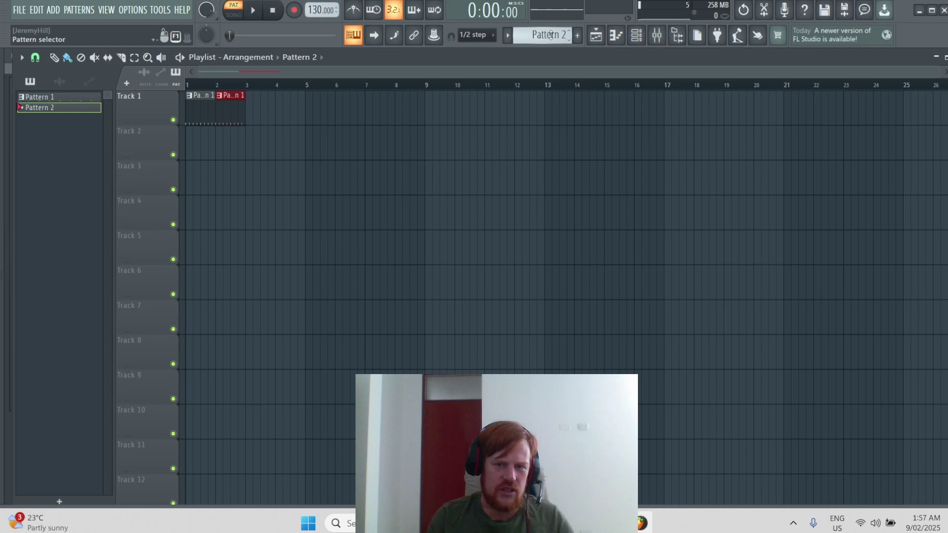
Step: Give Pattern 2 claps every 2 steps and a hi-hat run, then place it at bars 3 and 4
{"action": "left_click", "coordinate": [637, 36]}
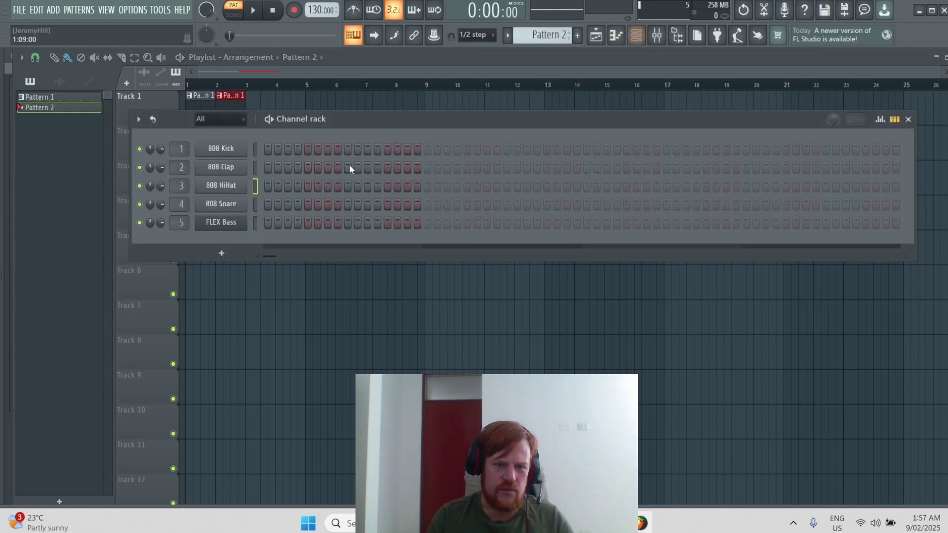
{"action": "right_click", "coordinate": [217, 168]}
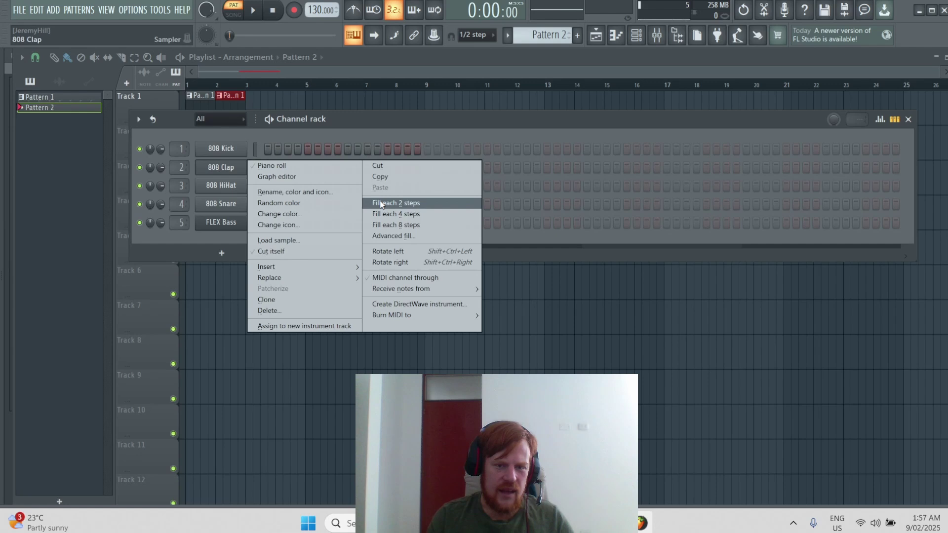
{"action": "left_click", "coordinate": [399, 203]}
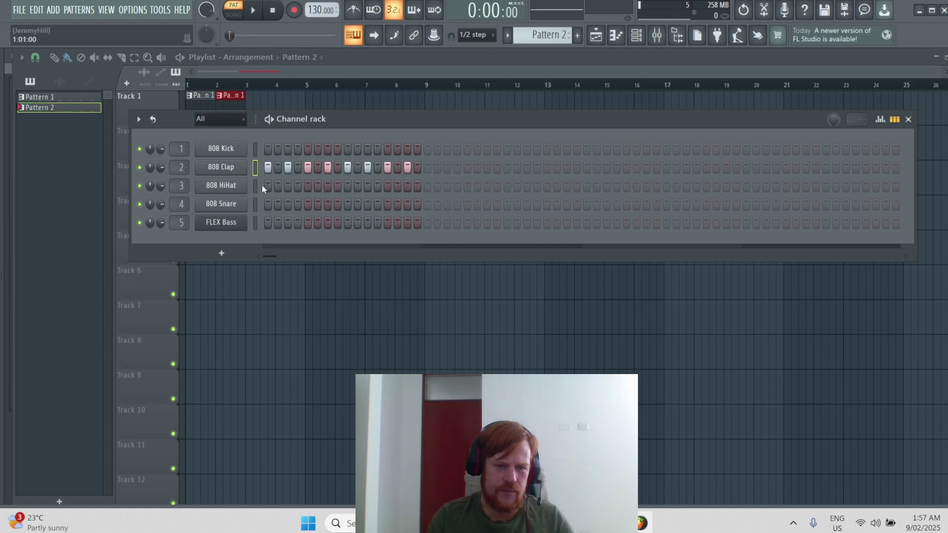
{"action": "left_click_drag", "start_coordinate": [267, 185], "coordinate": [412, 192]}
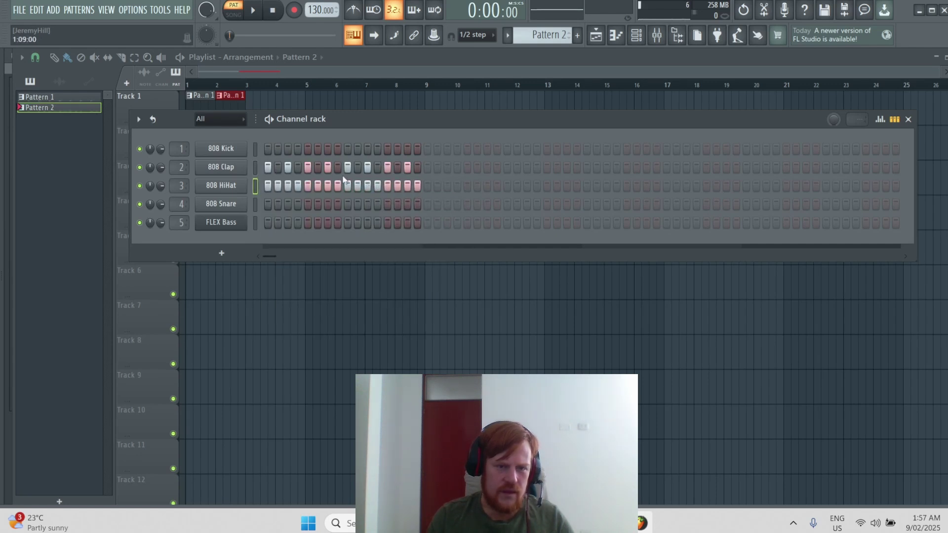
{"action": "left_click", "coordinate": [60, 109]}
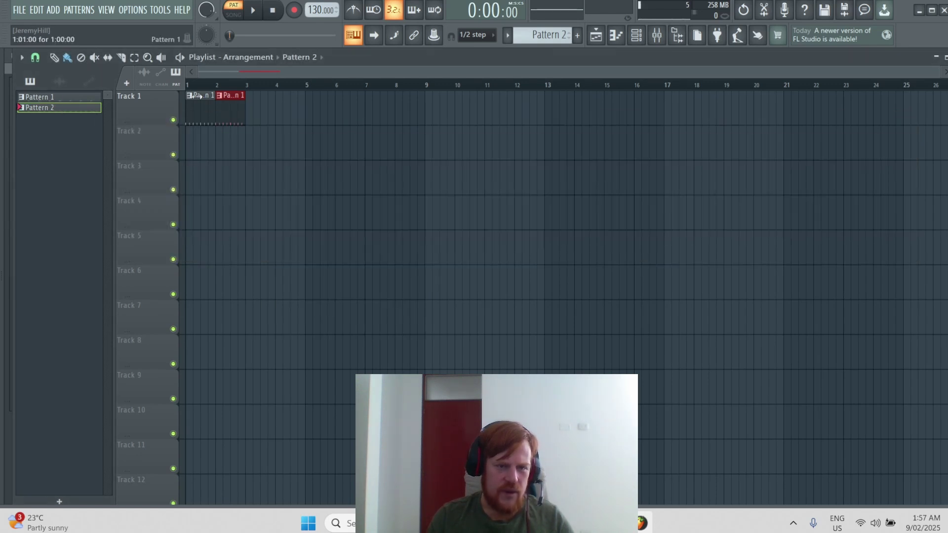
{"action": "left_click", "coordinate": [262, 105]}
{"action": "left_click", "coordinate": [291, 104]}
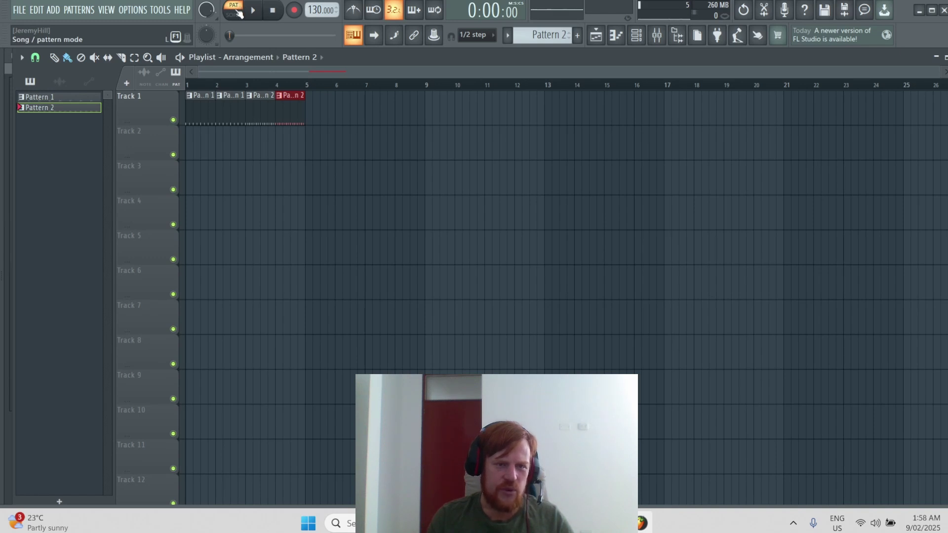
Step: Audition the current pattern from the channel steps and stop it
{"action": "left_click", "coordinate": [616, 35]}
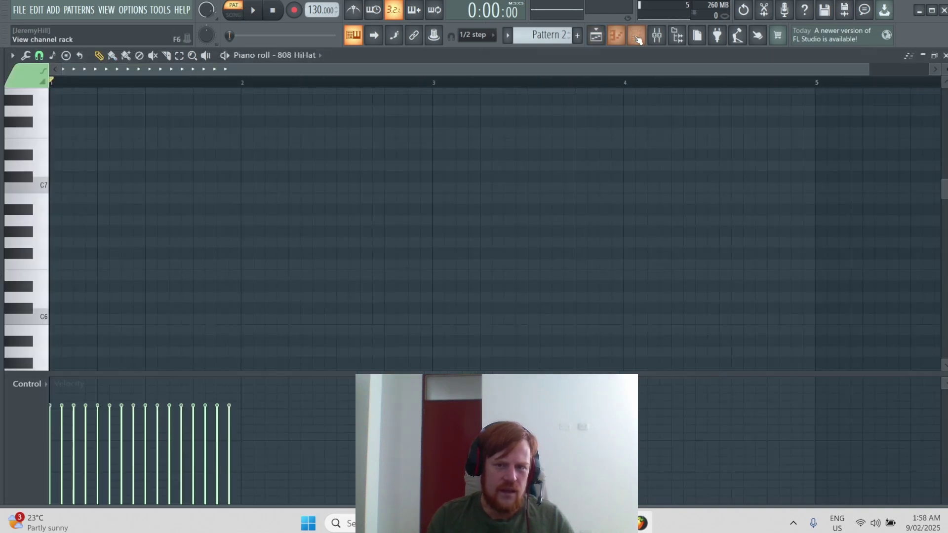
{"action": "left_click", "coordinate": [637, 35]}
{"action": "left_click", "coordinate": [255, 10]}
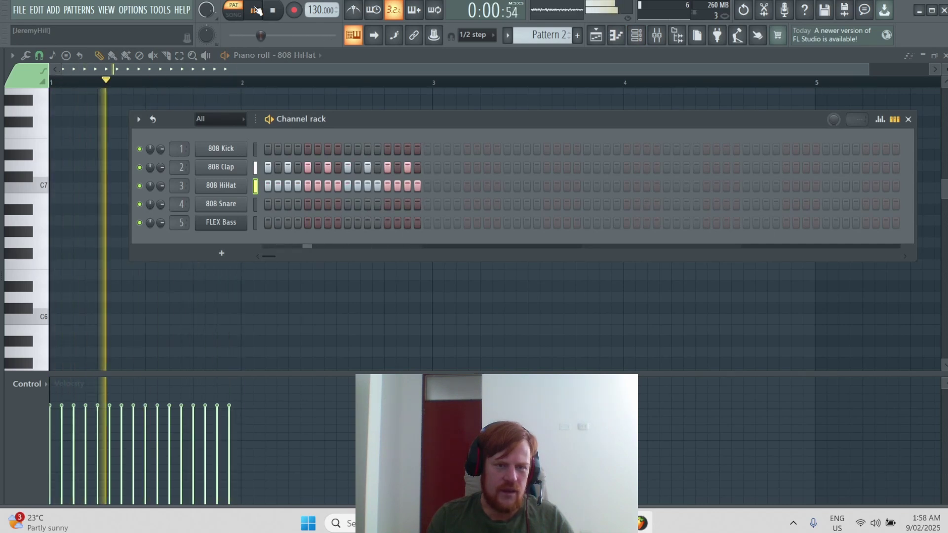
{"action": "key", "text": "space"}
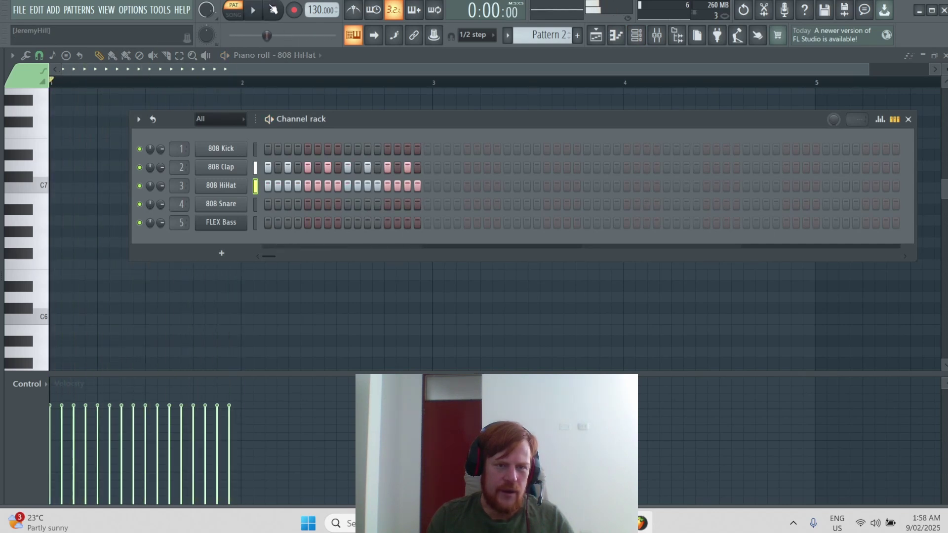
Step: Switch to SONG mode and play the four-clip Track 1 arrangement, then stop
{"action": "left_click", "coordinate": [235, 14]}
{"action": "left_click", "coordinate": [596, 35]}
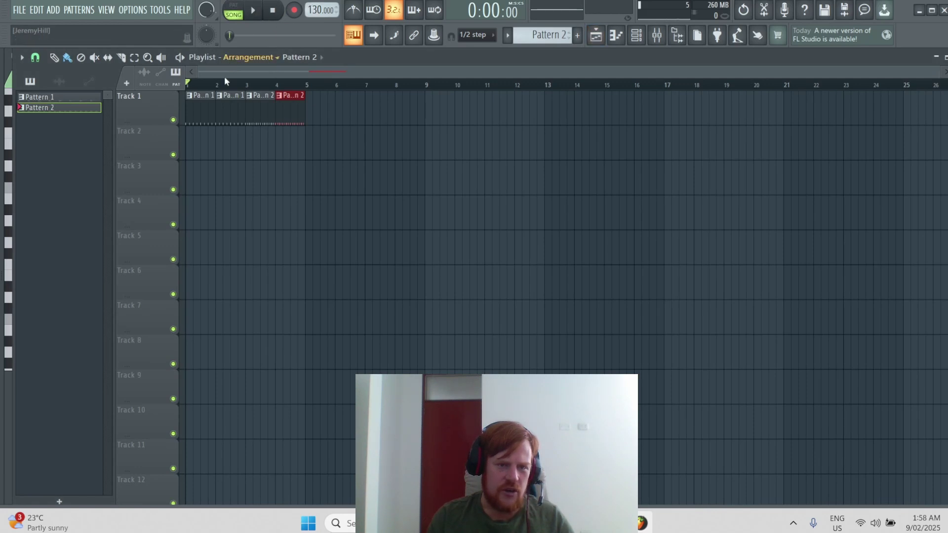
{"action": "left_click", "coordinate": [259, 14]}
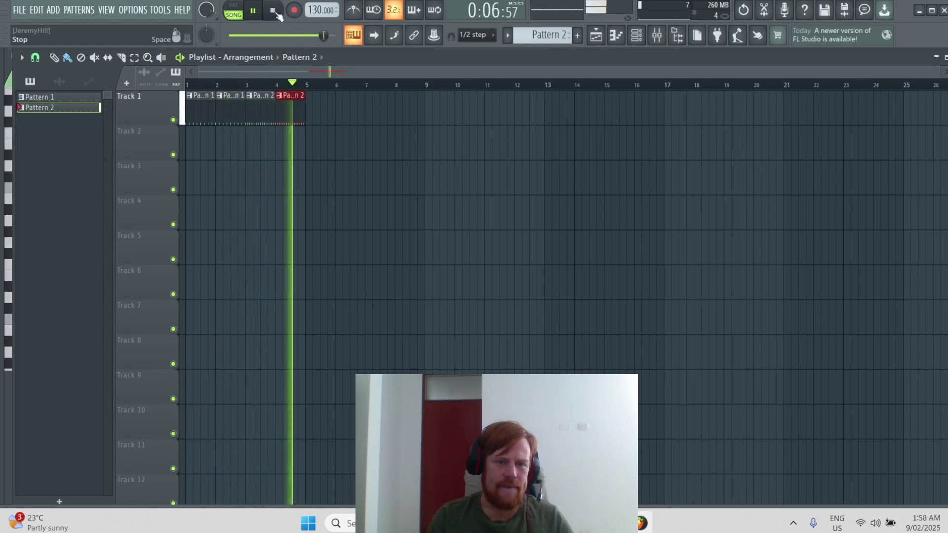
{"action": "left_click", "coordinate": [275, 13]}
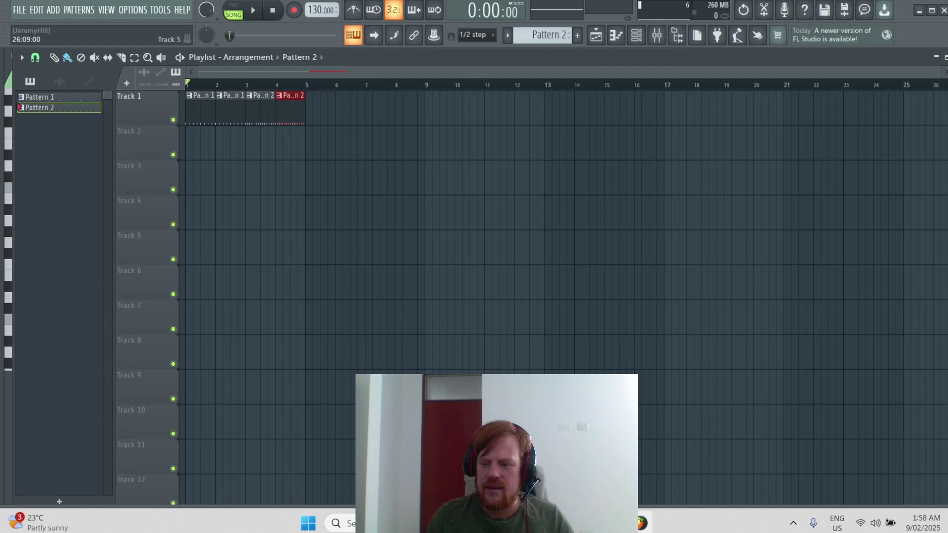